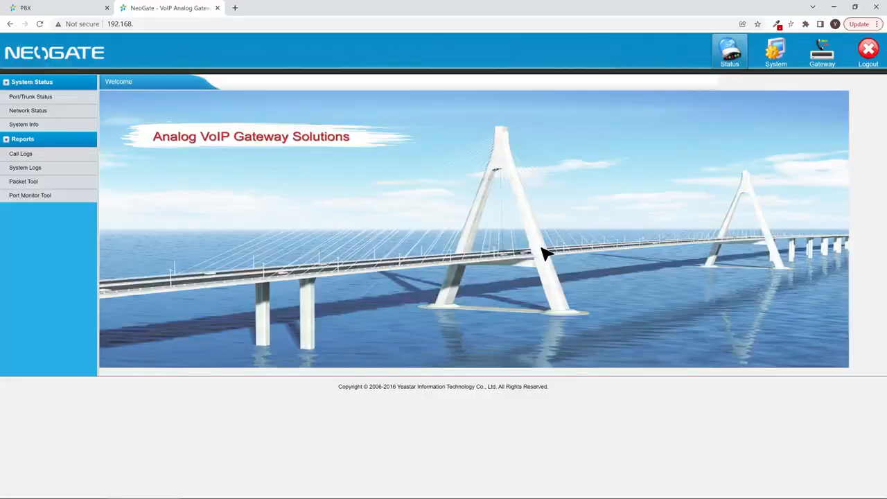
Step: Start a new VoIP trunk of type Trunk using the SIP protocol
click(812, 64)
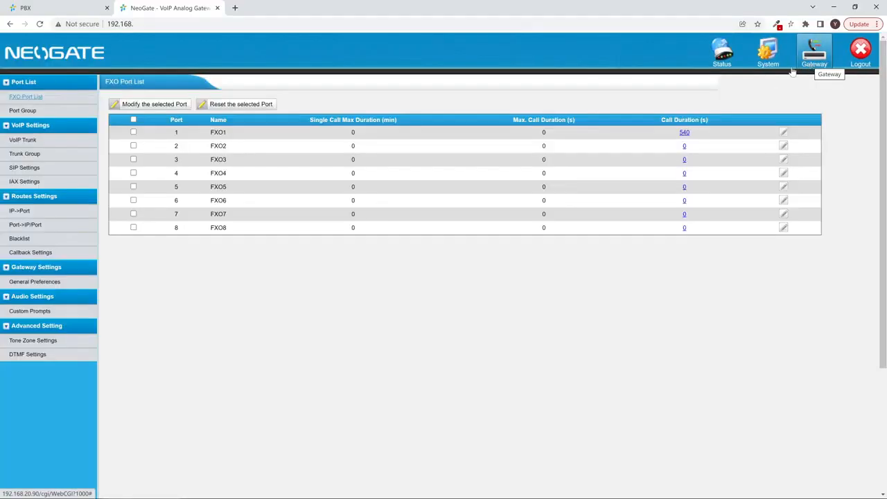
click(62, 139)
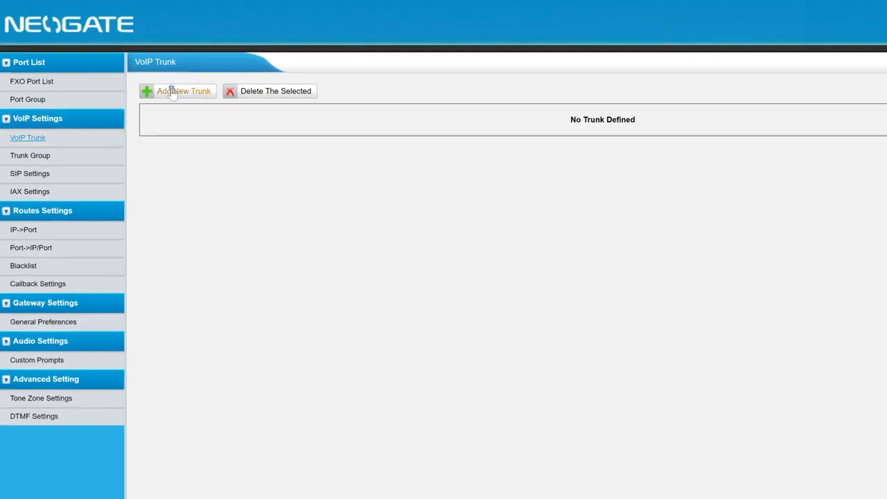
click(173, 92)
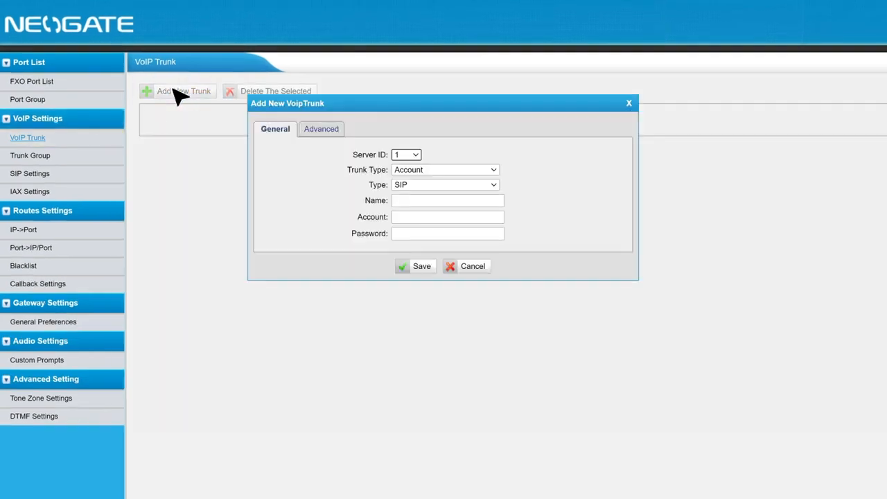
click(436, 170)
click(443, 190)
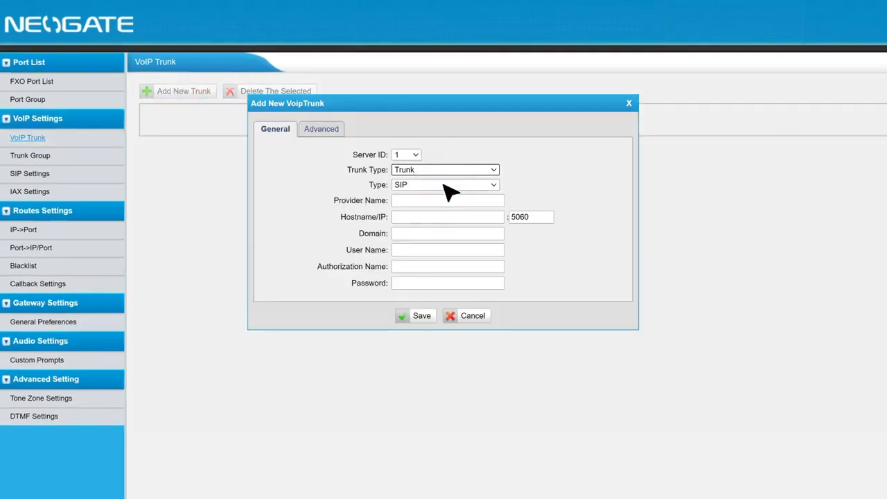
click(443, 185)
click(444, 192)
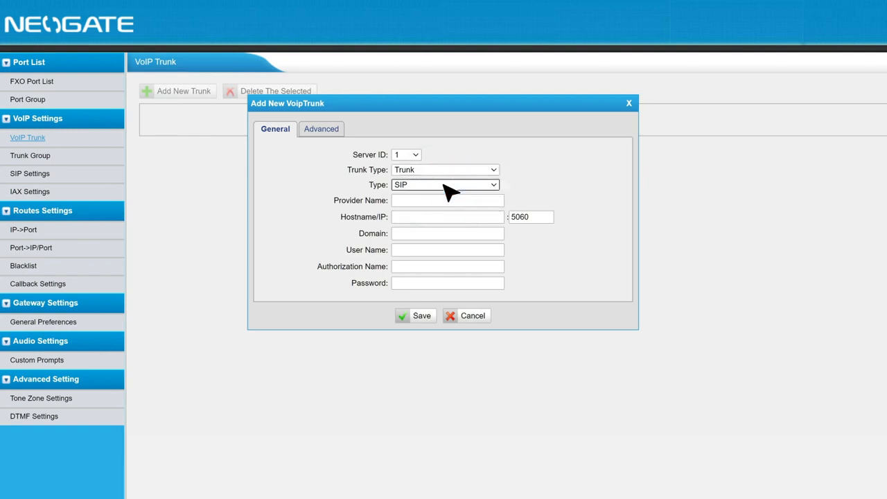
Step: Name the provider cloudPBX with hostname and domain testcloud.clustertest.yeastar.com
click(447, 201)
text(cloudPBX)
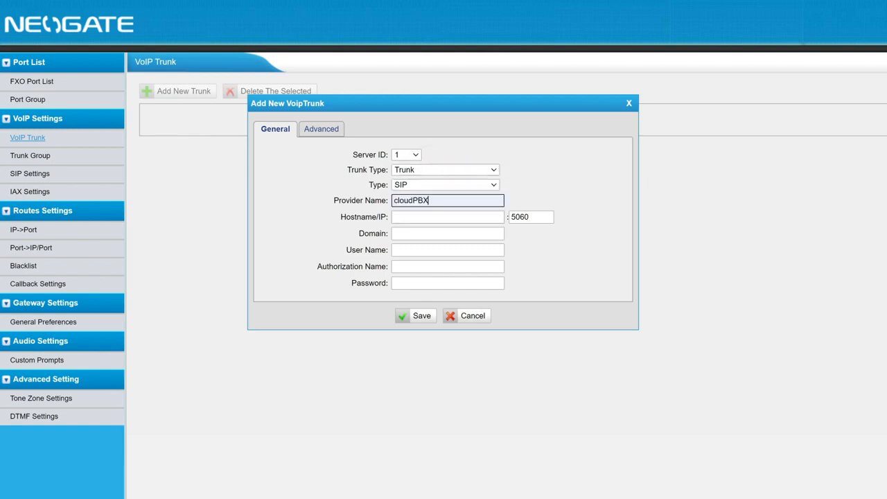
click(476, 216)
text(testcloud.clustertest.yeastar.com)
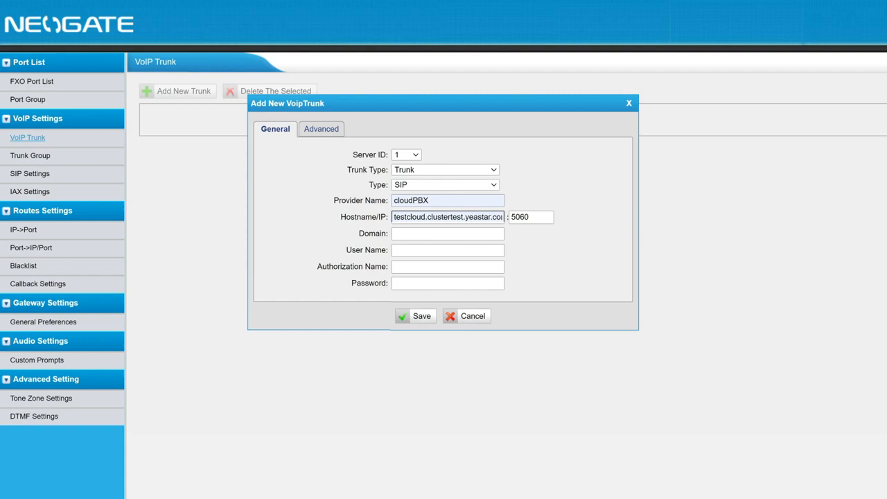
click(490, 233)
text(testcloud.clustertest.yeastar.com)
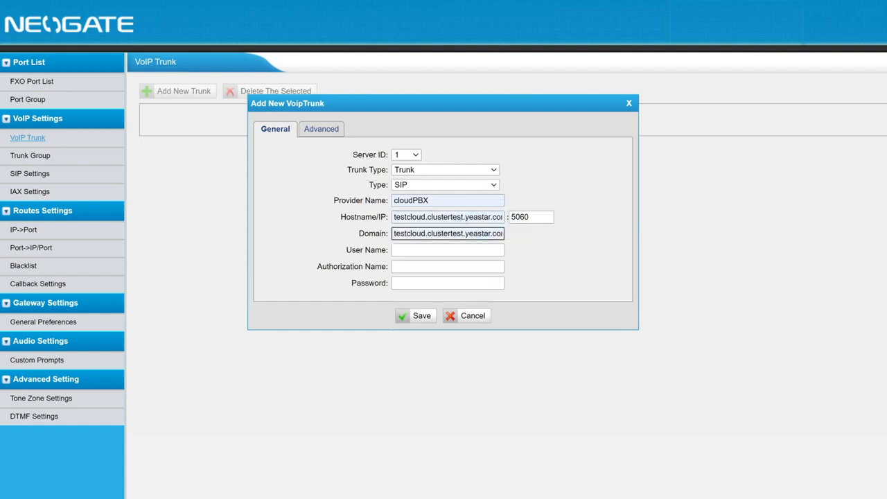
Step: Enter the cloud PBX trunk user name and authorization credentials, then save and apply the trunk
click(457, 250)
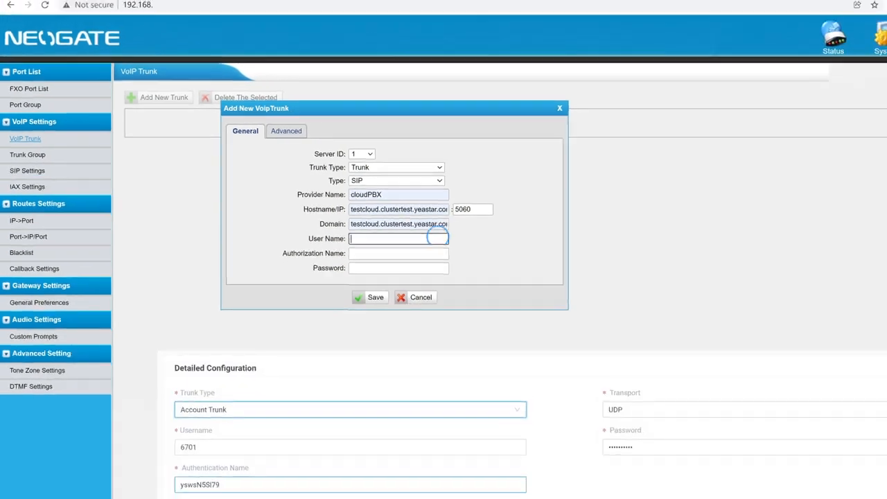
click(431, 266)
click(361, 252)
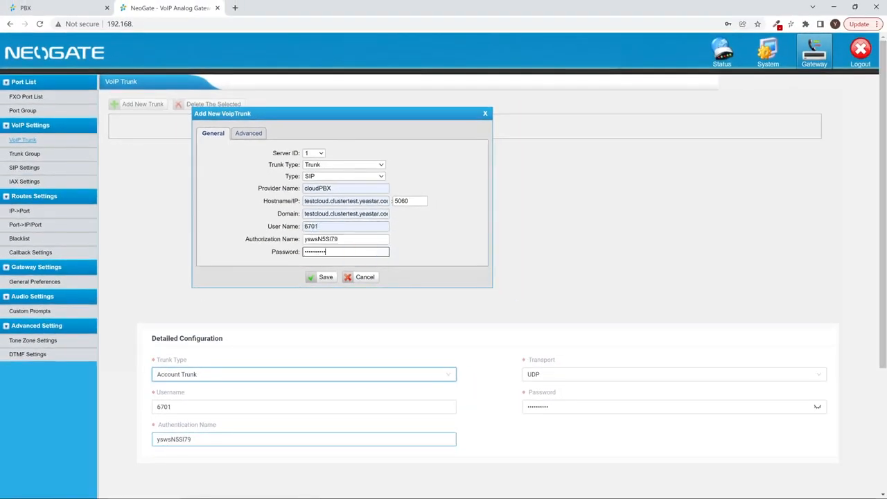
click(324, 277)
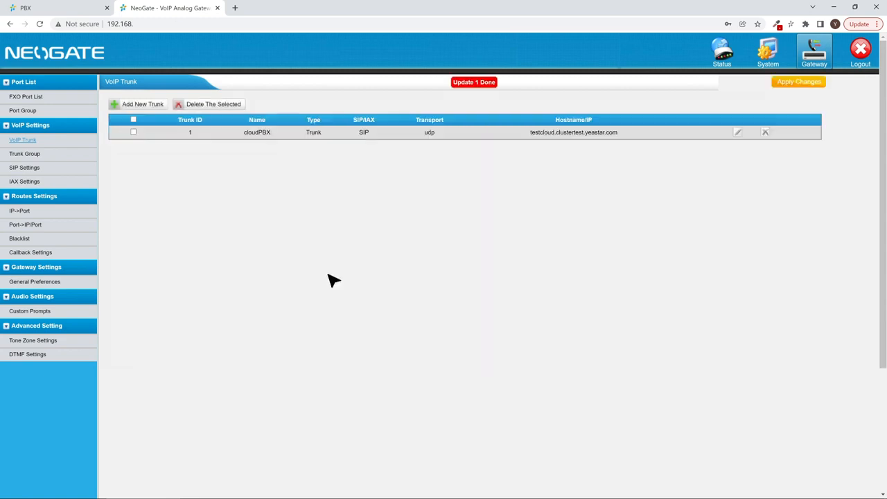
click(788, 84)
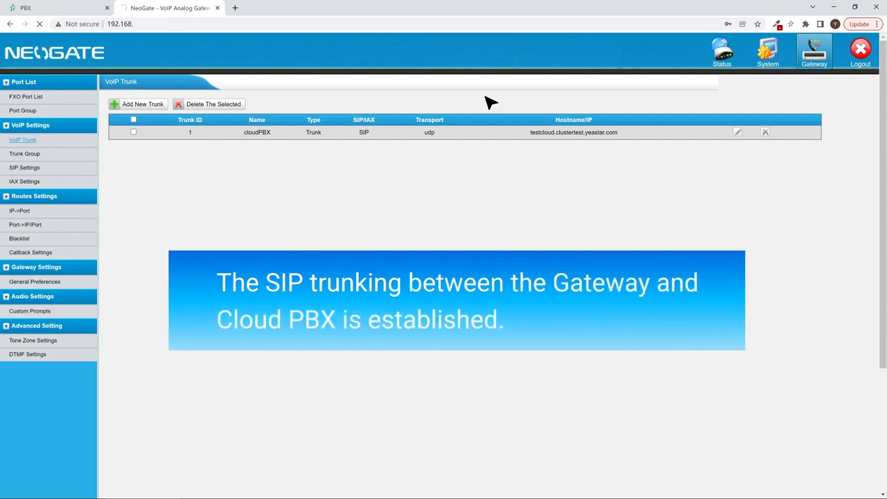
click(90, 9)
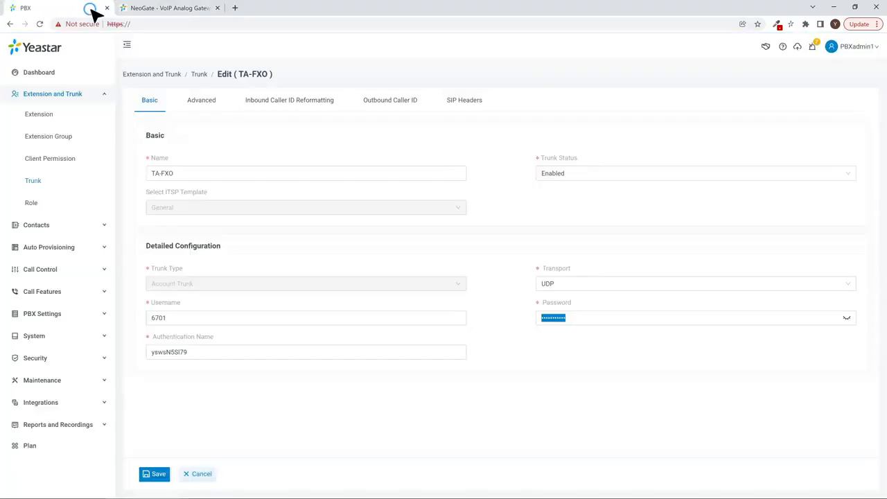
click(39, 23)
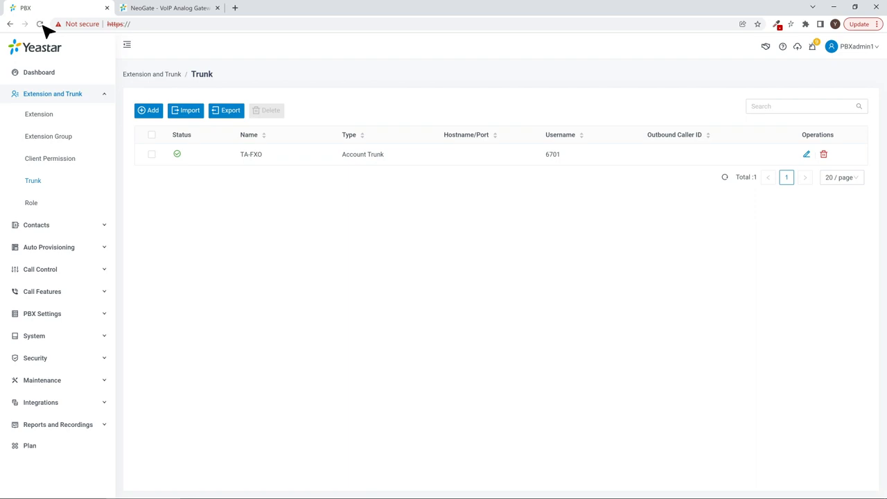
click(148, 7)
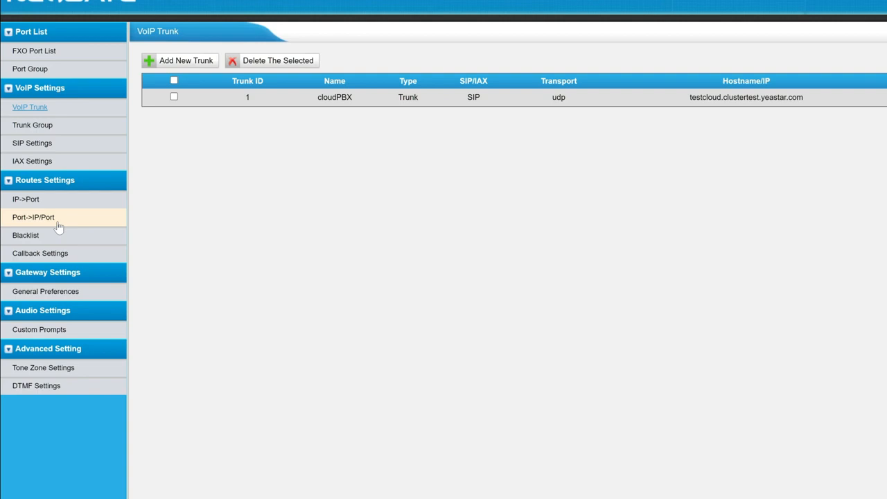
Step: Add a new Port->IP/Port route named cloudPBX
click(59, 221)
click(186, 61)
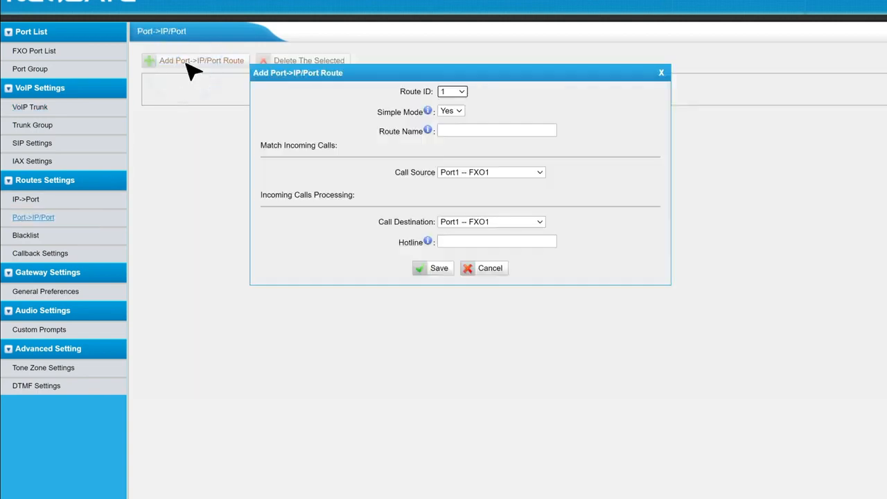
click(513, 131)
click(513, 151)
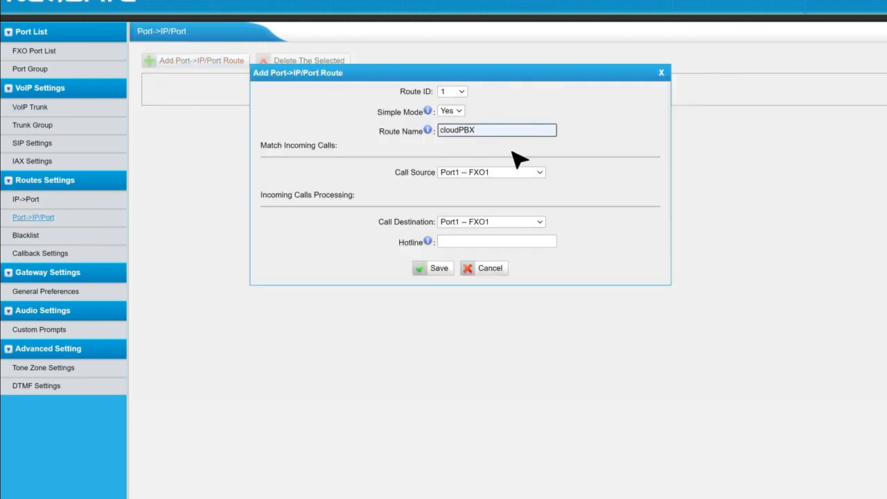
Step: Send the route's calls to SIP trunk cloudPBX with hotline 99999 and save it
click(539, 221)
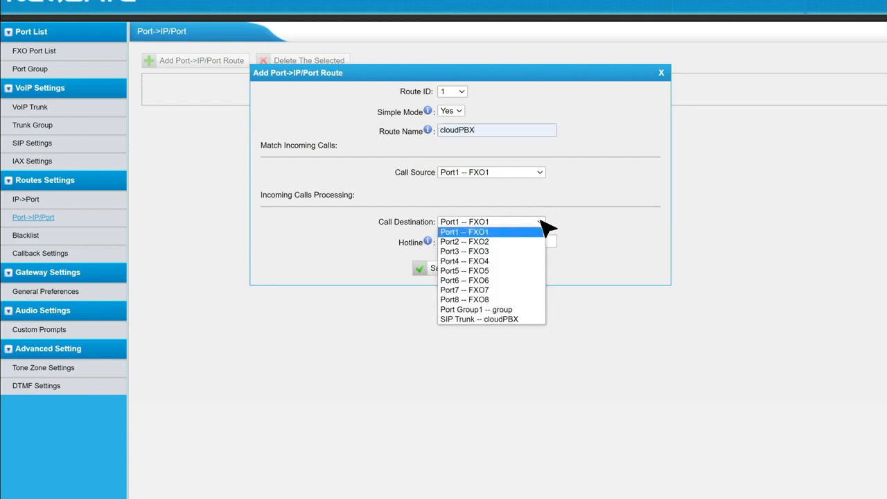
click(537, 319)
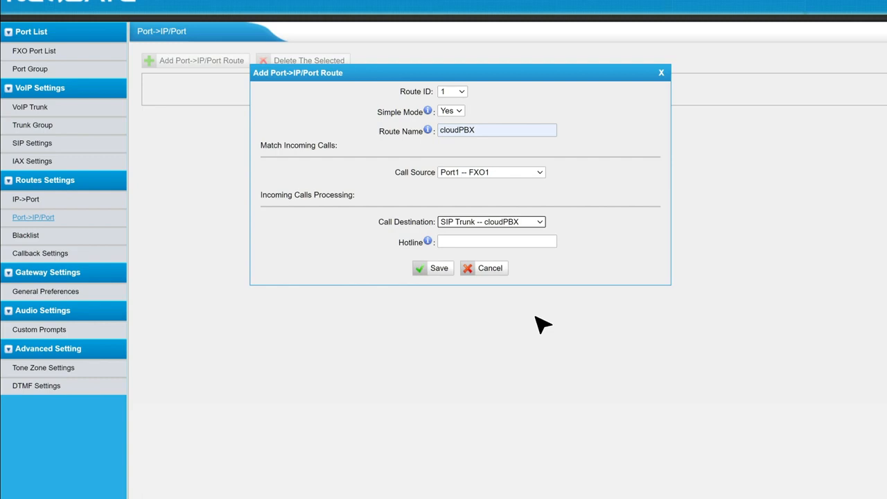
click(496, 241)
click(538, 264)
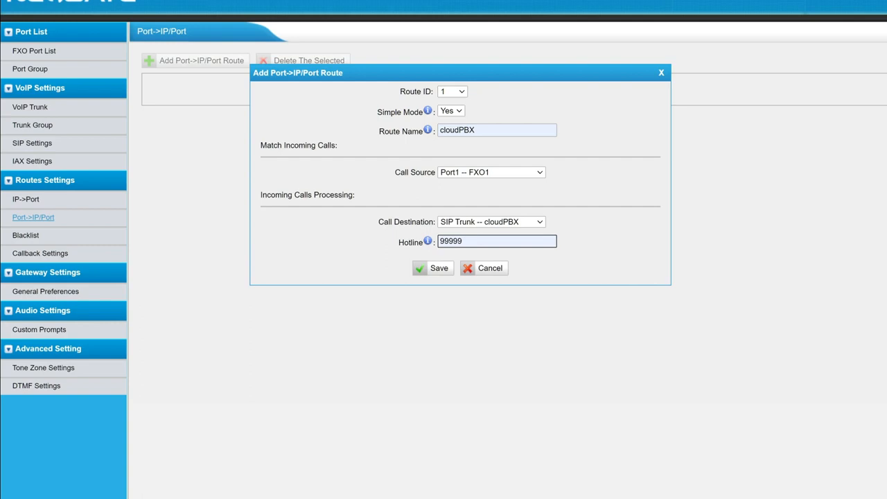
click(446, 270)
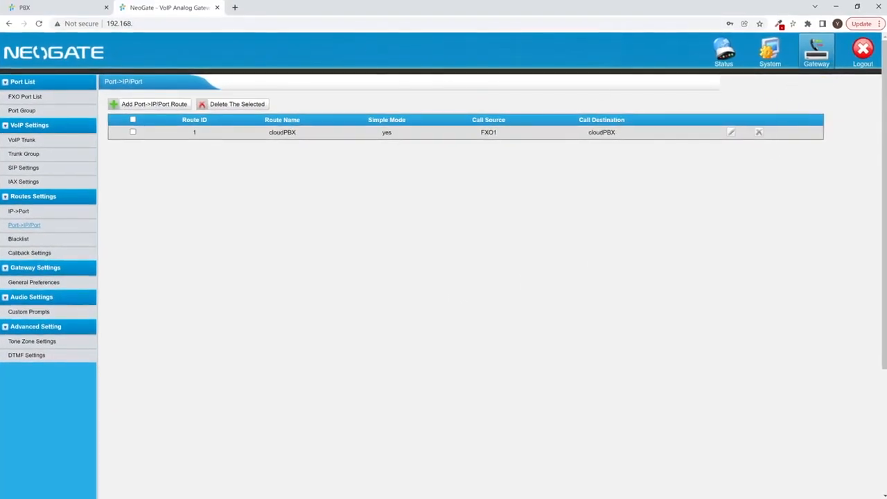
click(56, 7)
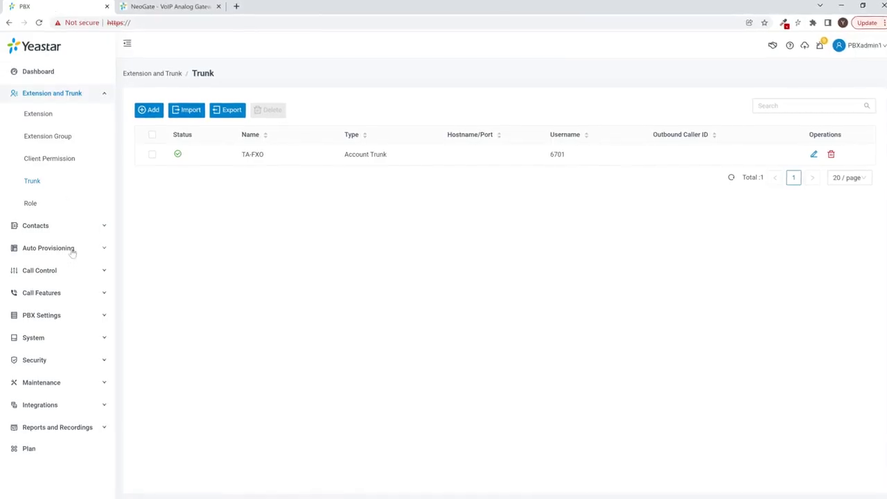
Step: Create inbound route TA-FXO with DID pattern 99999
click(76, 269)
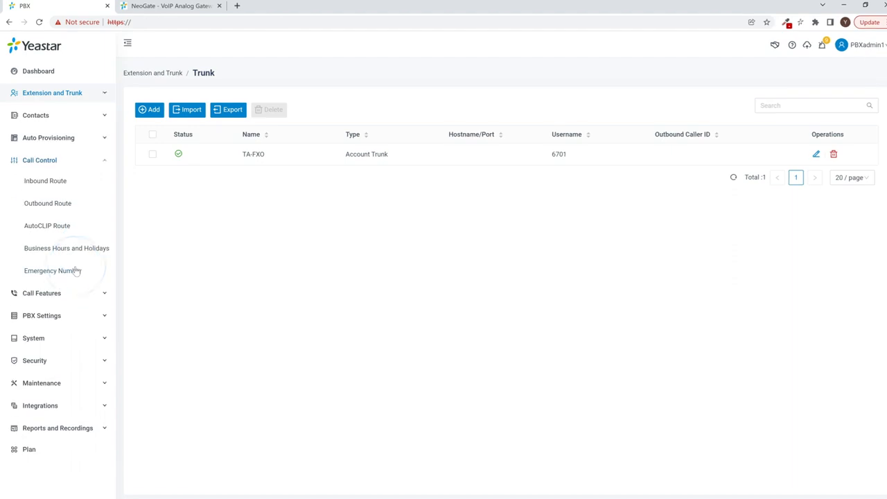
click(65, 183)
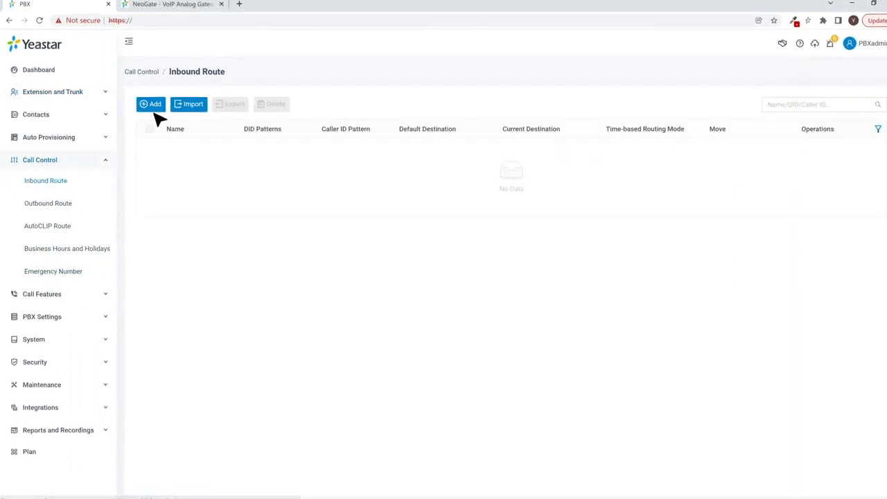
click(150, 104)
click(317, 146)
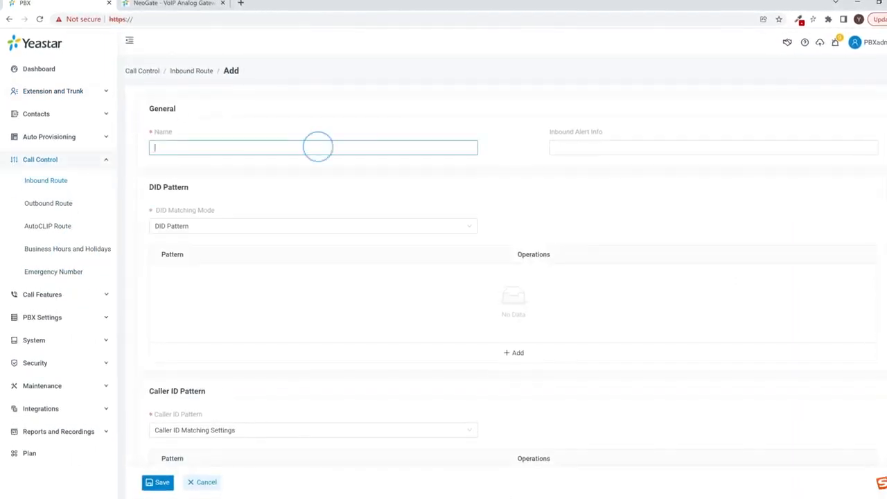
text(TA-FXO)
click(476, 352)
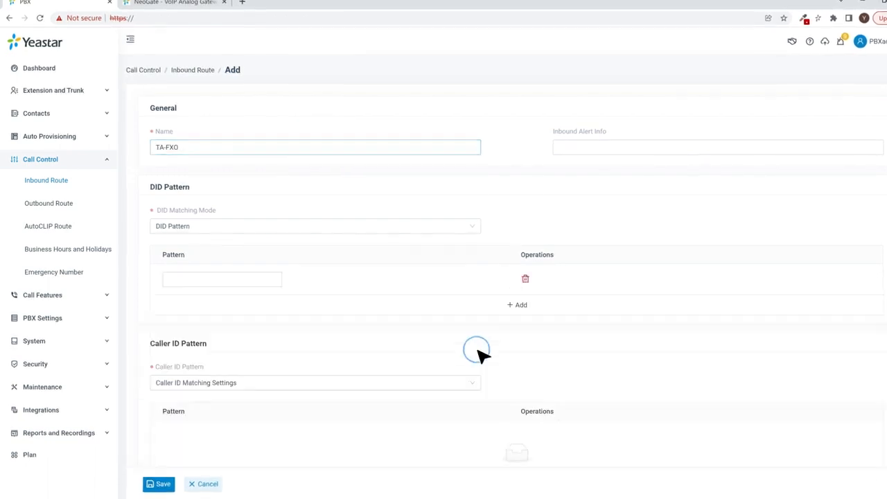
click(259, 278)
text(99999)
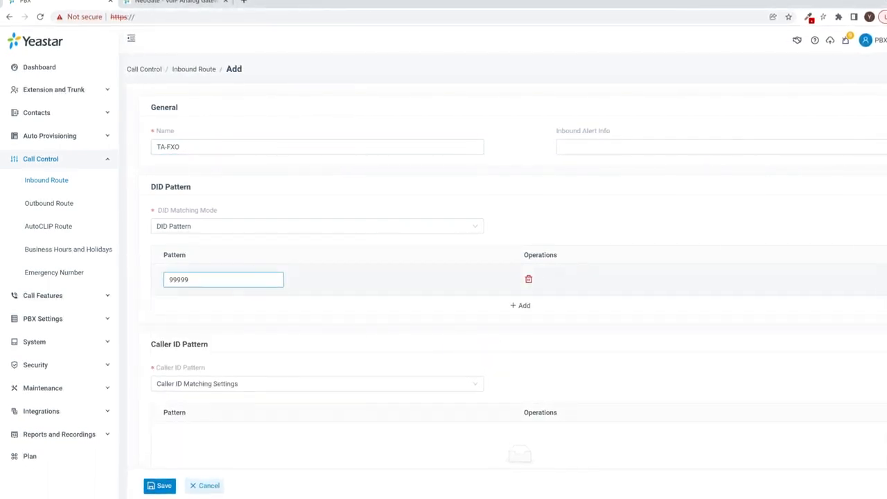
Step: Add the TA-FXO trunk to the route's selected trunks
scroll(260, 278, down, 2)
scroll(222, 291, down, 3)
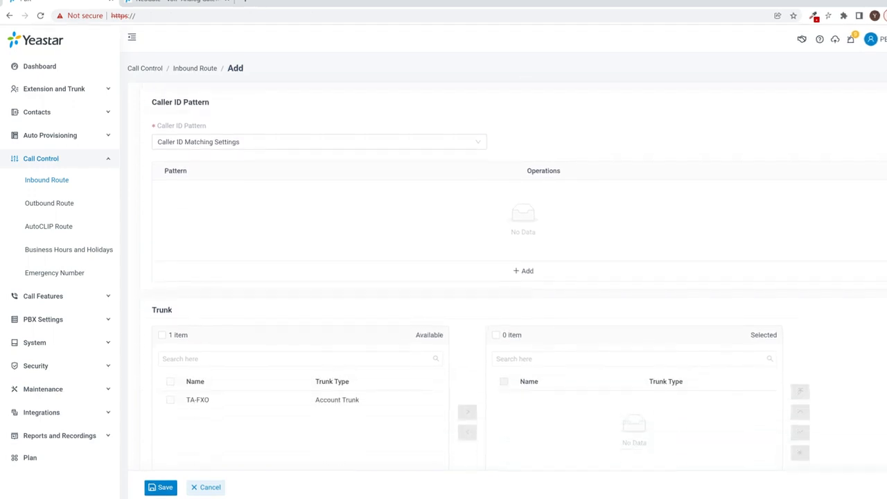
click(171, 286)
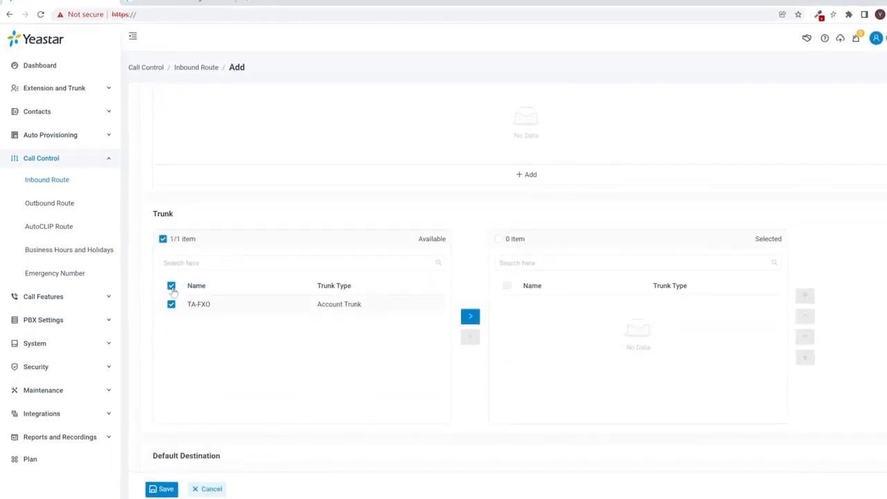
click(469, 316)
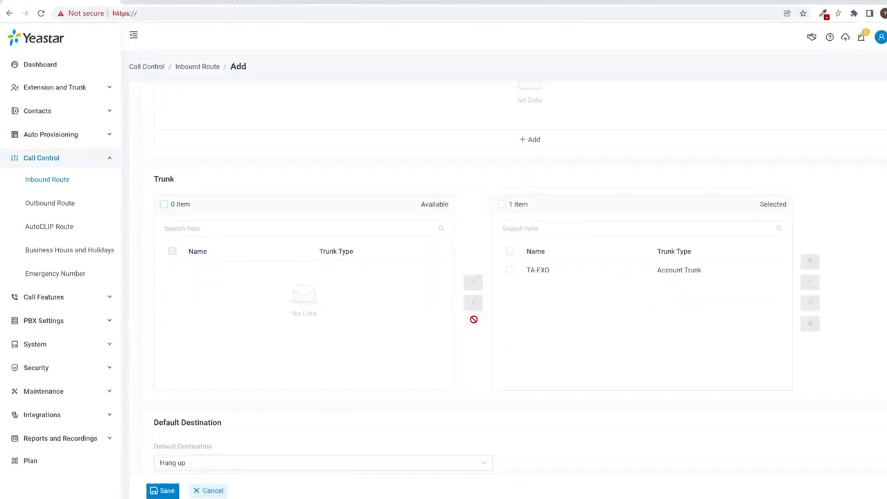
scroll(473, 318, down, 3)
Step: Route default calls to extension 2222-2000, save and apply, and begin dialing 1004 in Linkus
click(477, 326)
click(471, 382)
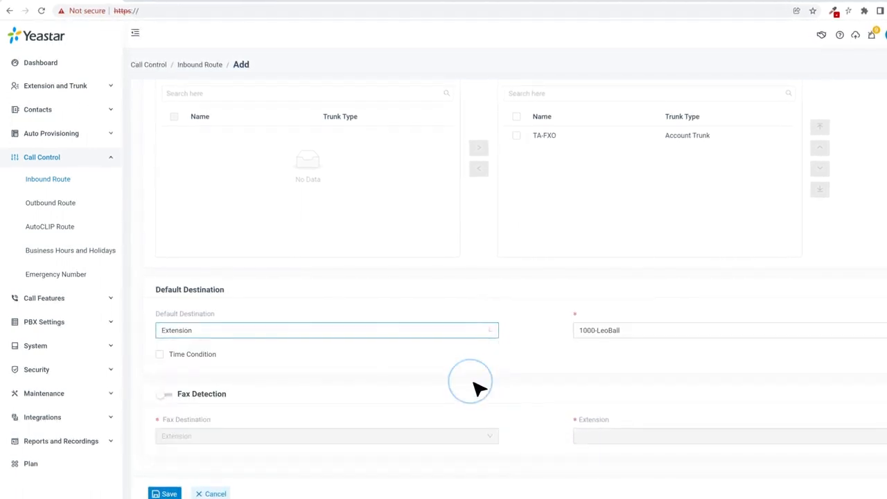
click(629, 333)
click(638, 430)
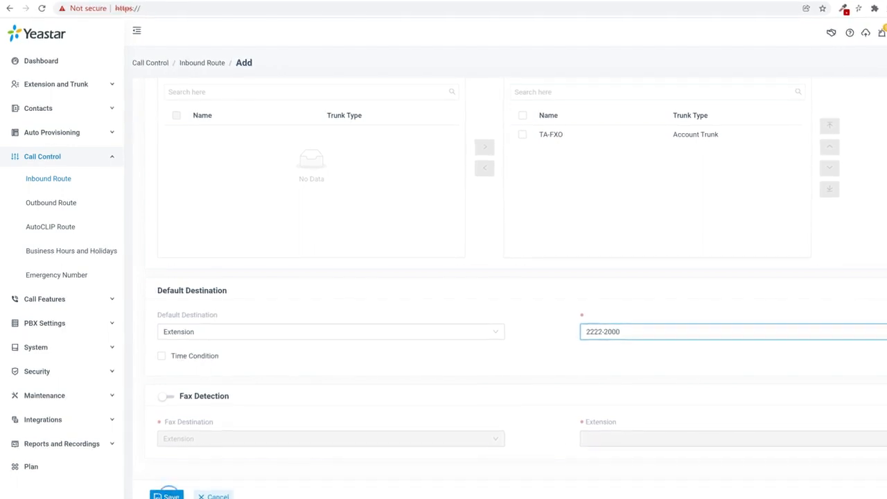
click(166, 496)
click(806, 36)
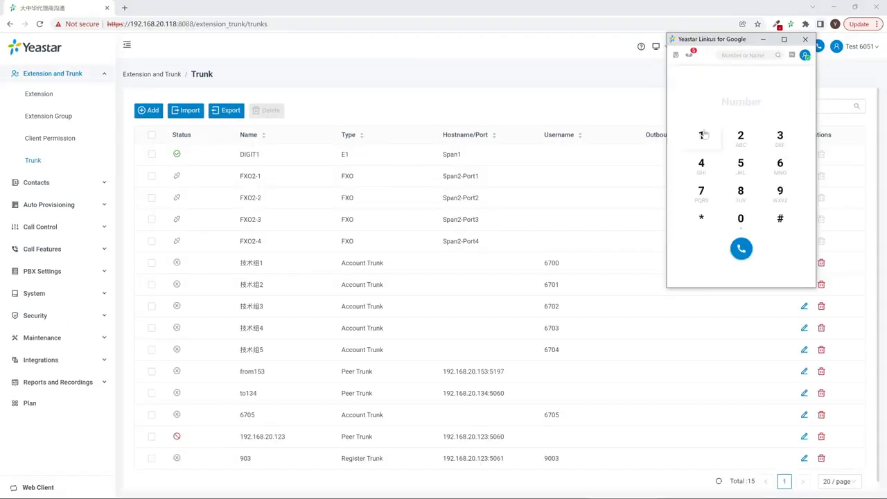
click(701, 135)
click(740, 218)
click(740, 219)
Step: Finish dialing 1004 in Linkus and place the test call
click(702, 167)
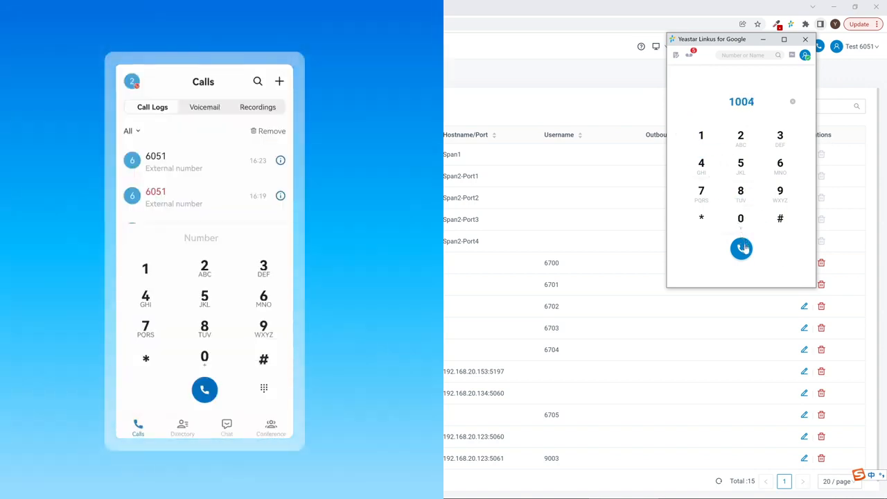
click(743, 247)
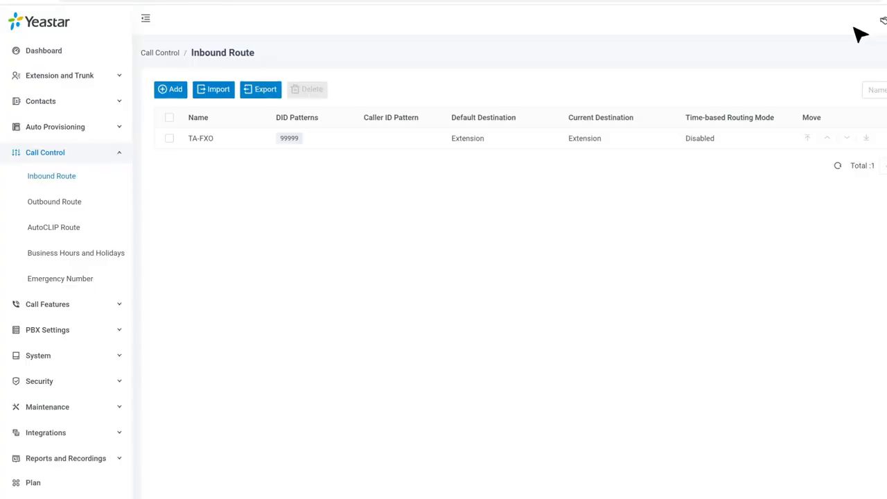
Step: Create outbound route TA-FXO, replacing the X. dial pattern with 5
click(75, 203)
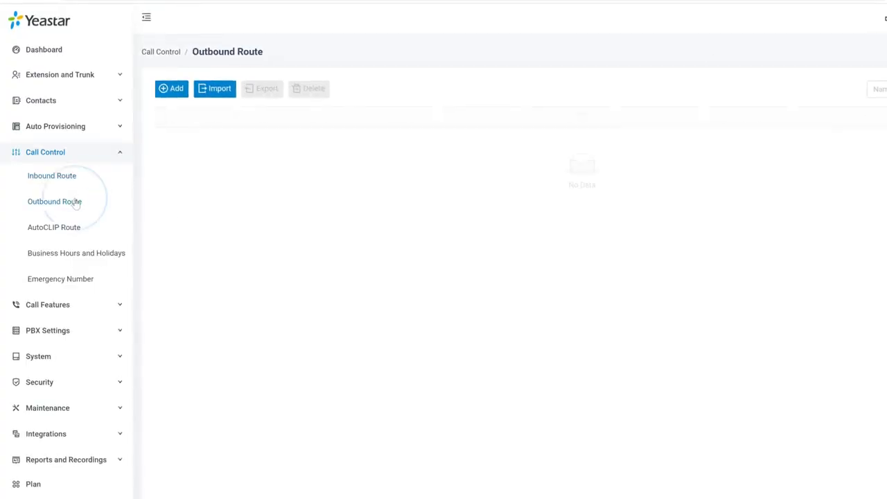
click(177, 88)
click(419, 137)
text(TA-FXO)
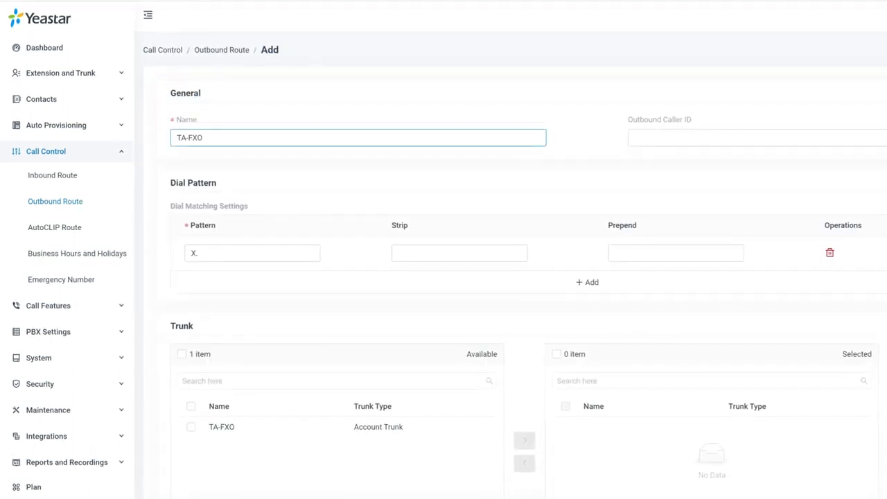
click(253, 252)
double_click(194, 253)
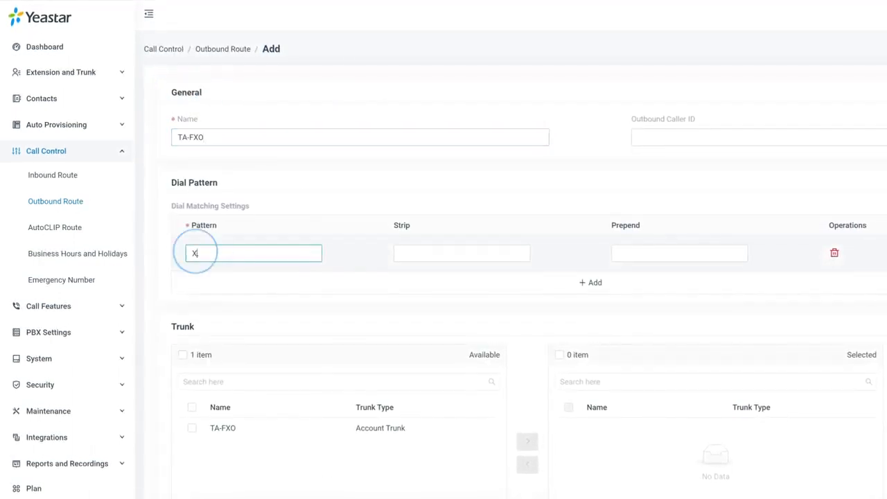
text(5.)
Step: Assign trunk TA-FXO to the outbound route
scroll(228, 392, down, 2)
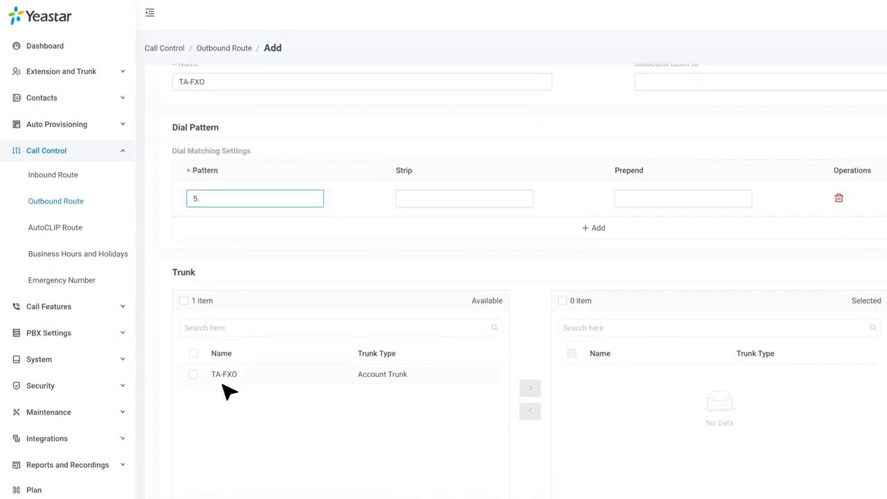
click(193, 321)
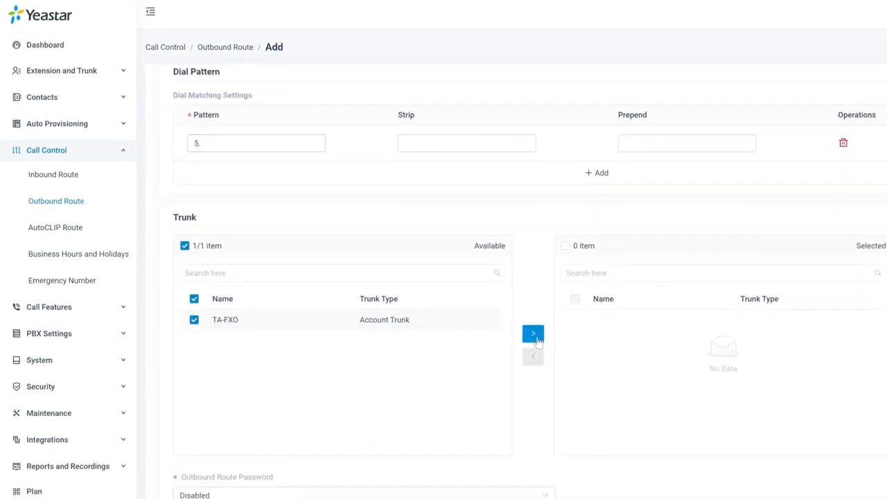
click(532, 333)
Step: Add extension 2222 to the route and apply the configuration
scroll(522, 339, down, 5)
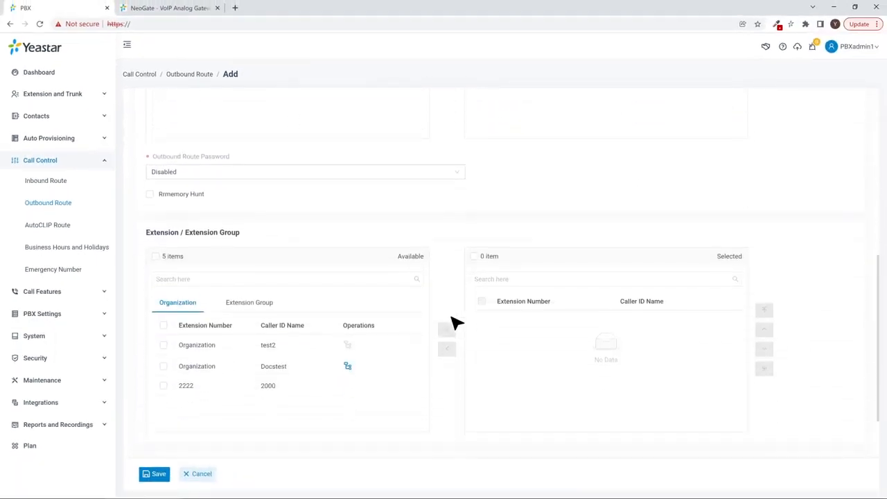
scroll(455, 323, down, 1)
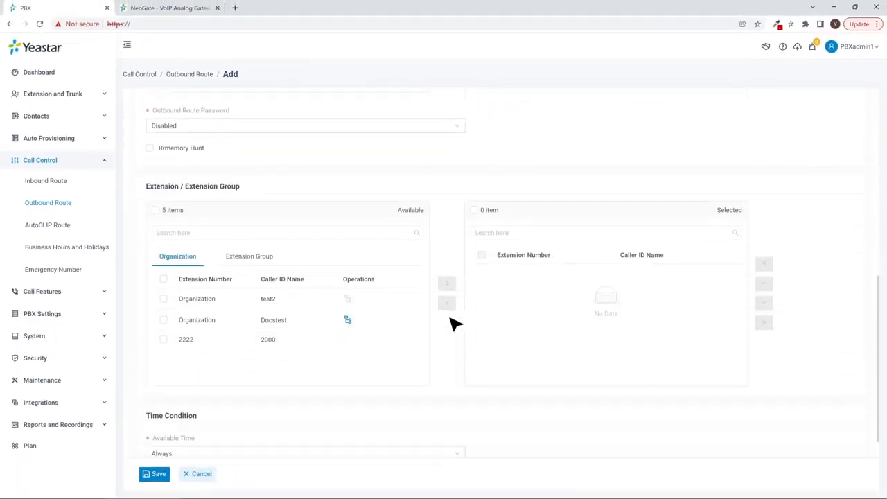
click(163, 340)
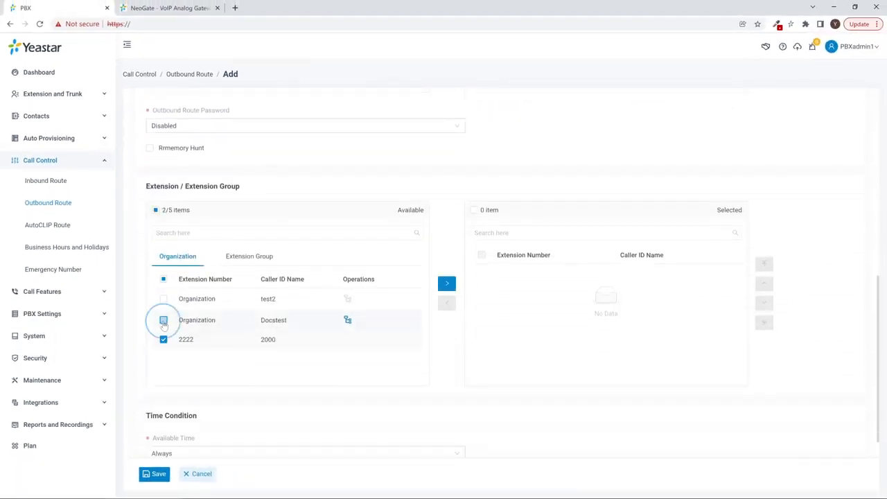
click(447, 285)
scroll(447, 283, down, 1)
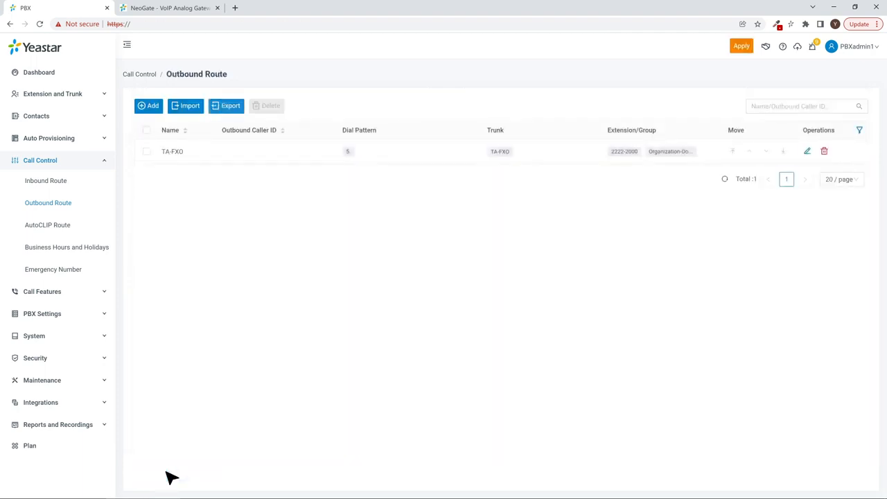
click(747, 50)
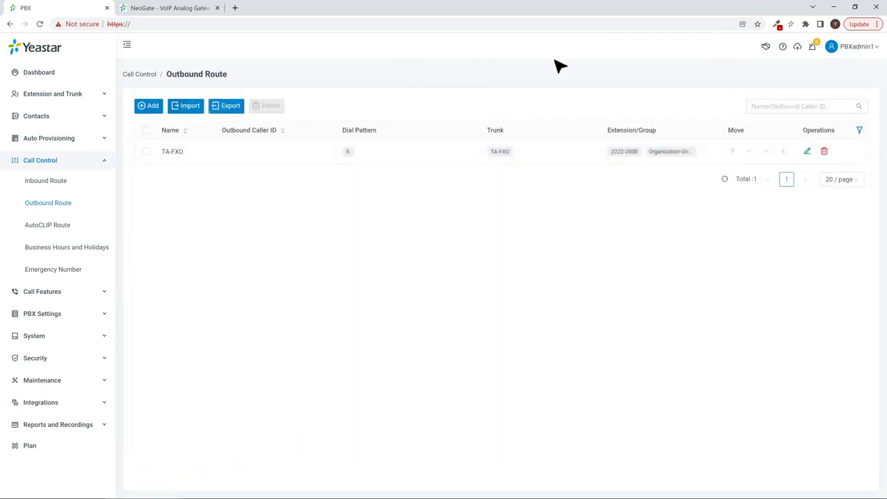
click(169, 9)
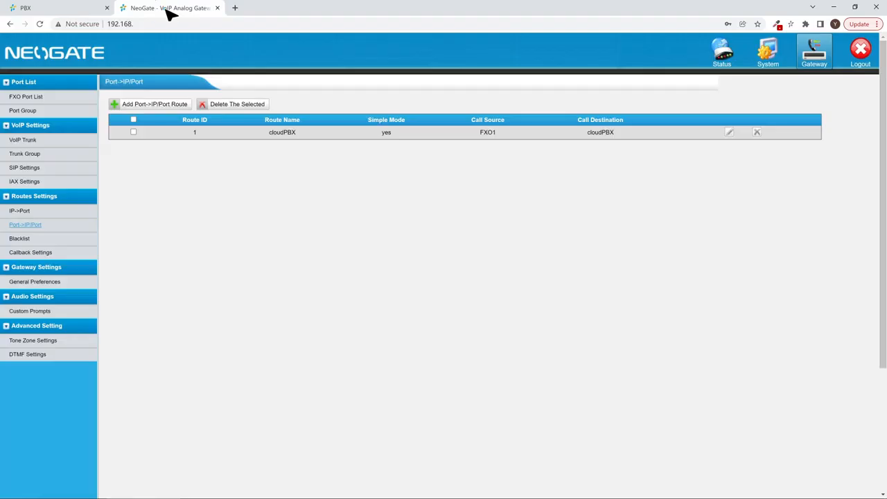
Step: Add IP->Port route cloudPBX with simple mode off, sending calls to Port1 FXO1, and save
click(41, 212)
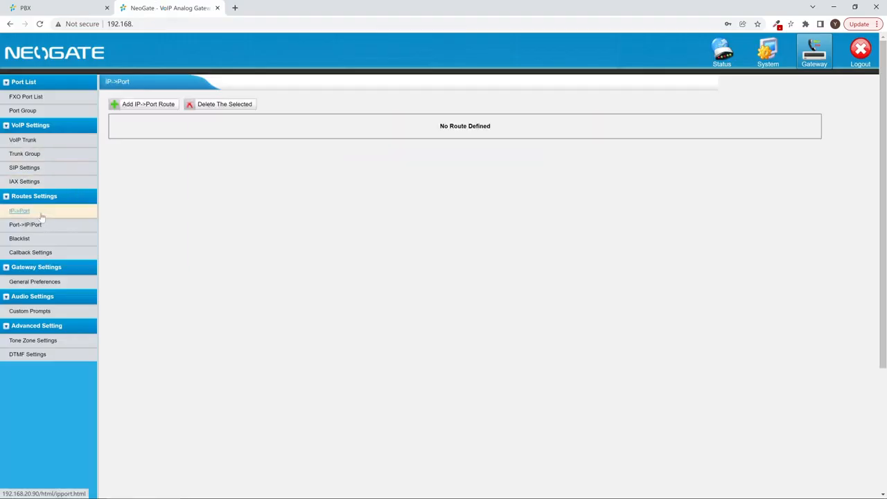
click(146, 104)
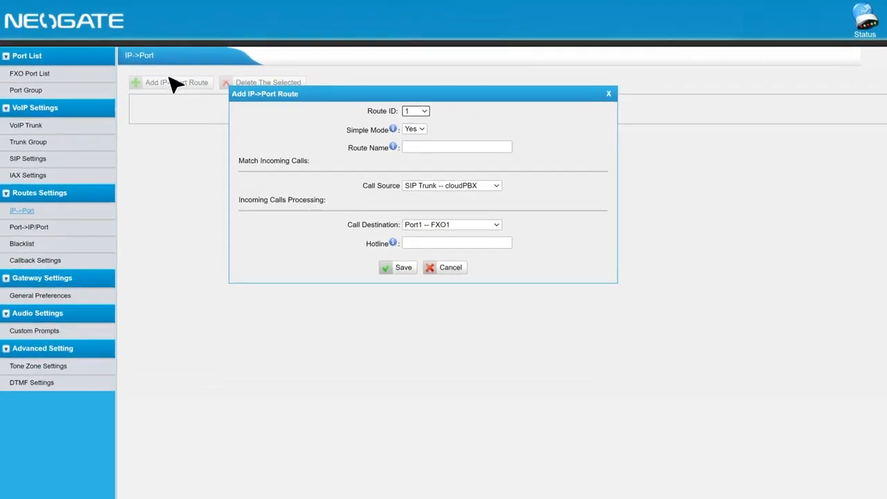
click(414, 129)
click(412, 143)
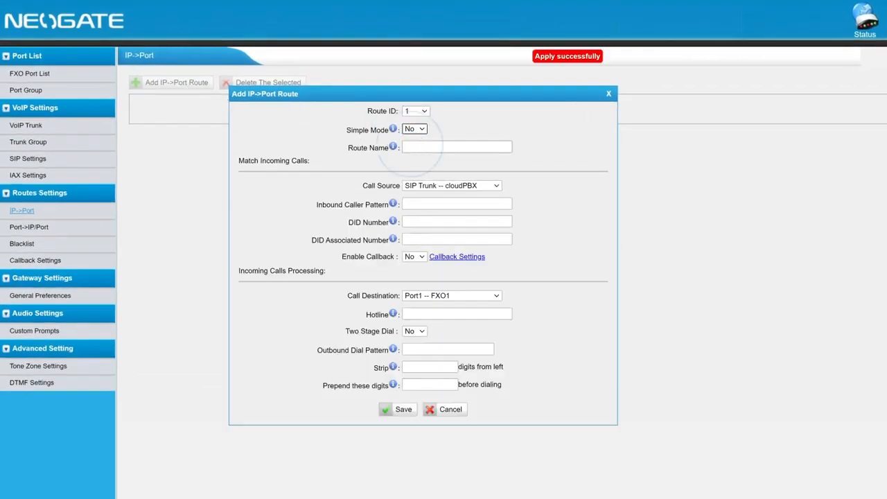
click(411, 147)
click(423, 167)
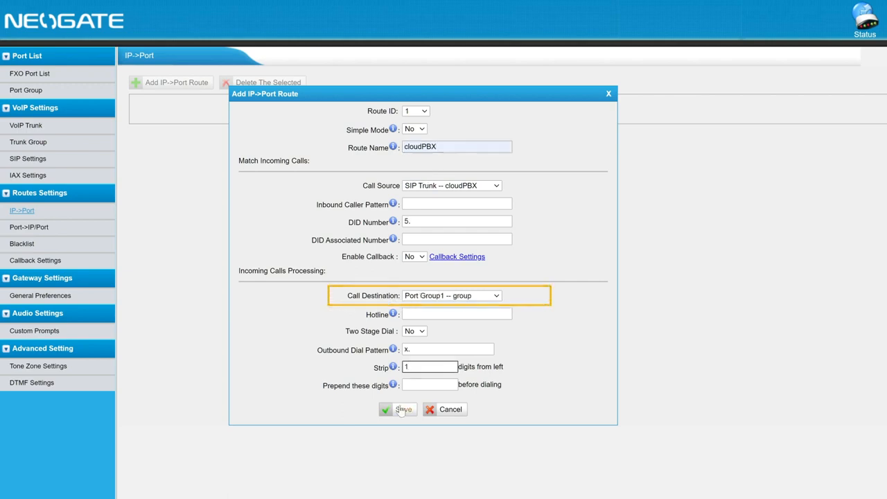
click(402, 410)
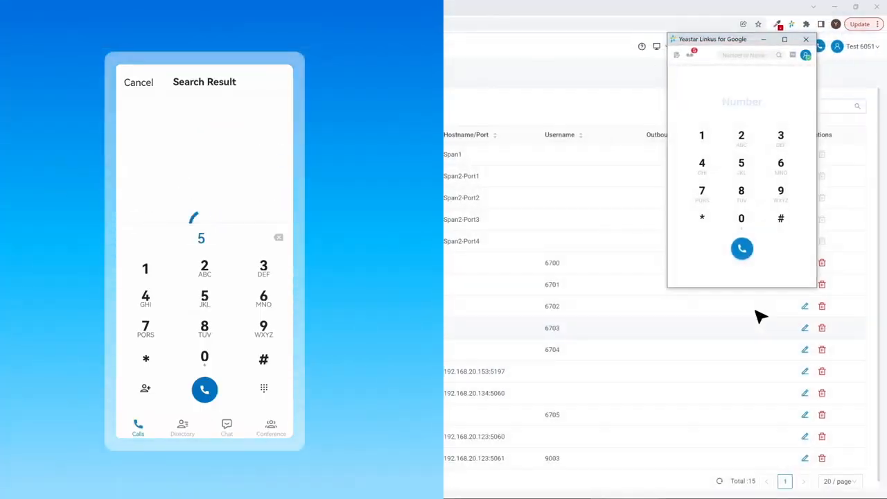
Step: Dial 56051 on mobile Linkus and answer the incoming call from 1004 on desktop
text(6051)
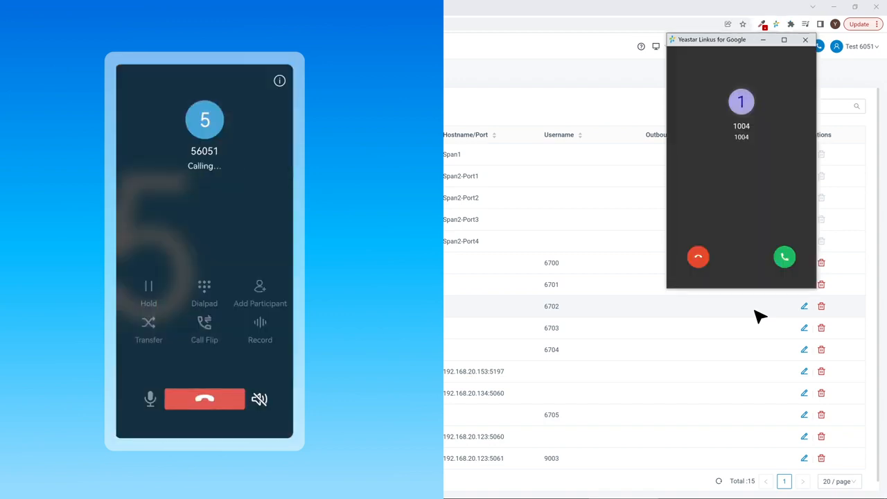
click(786, 263)
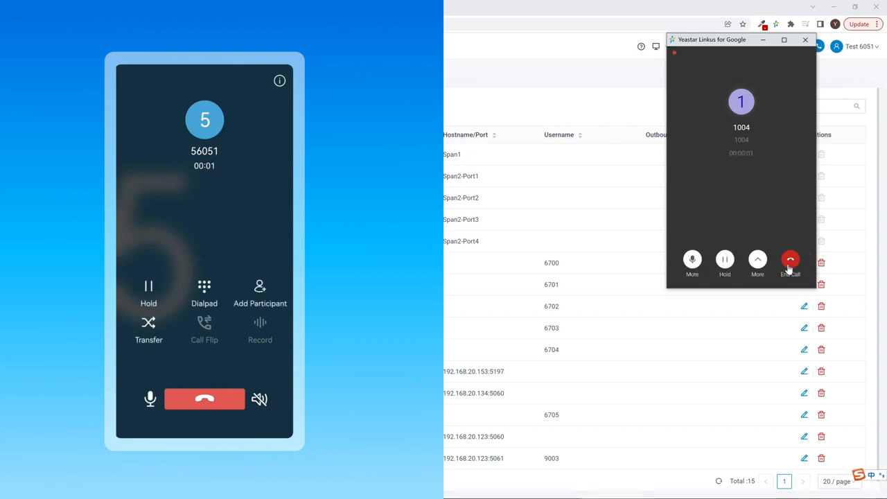